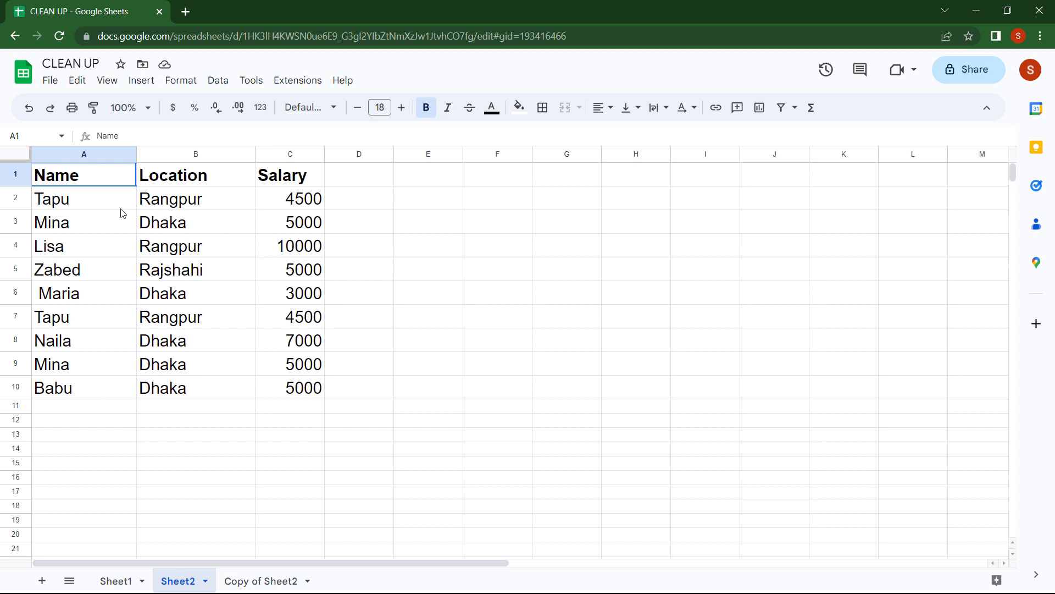
Step: Open the cleanup suggestions for the Sheet2 table and review the proposed duplicate-row and whitespace fixes
click(175, 253)
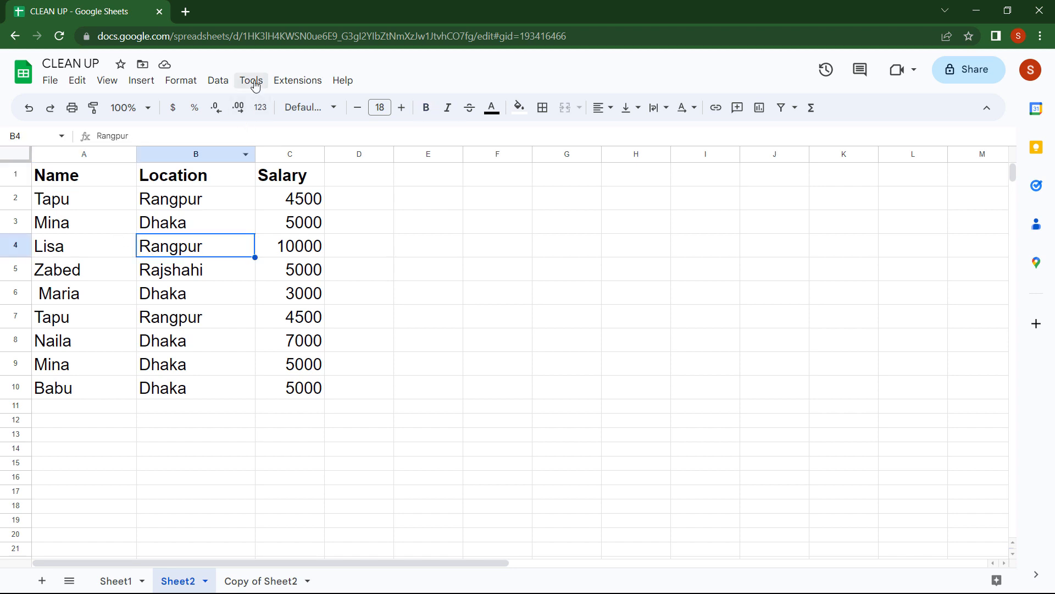
click(218, 81)
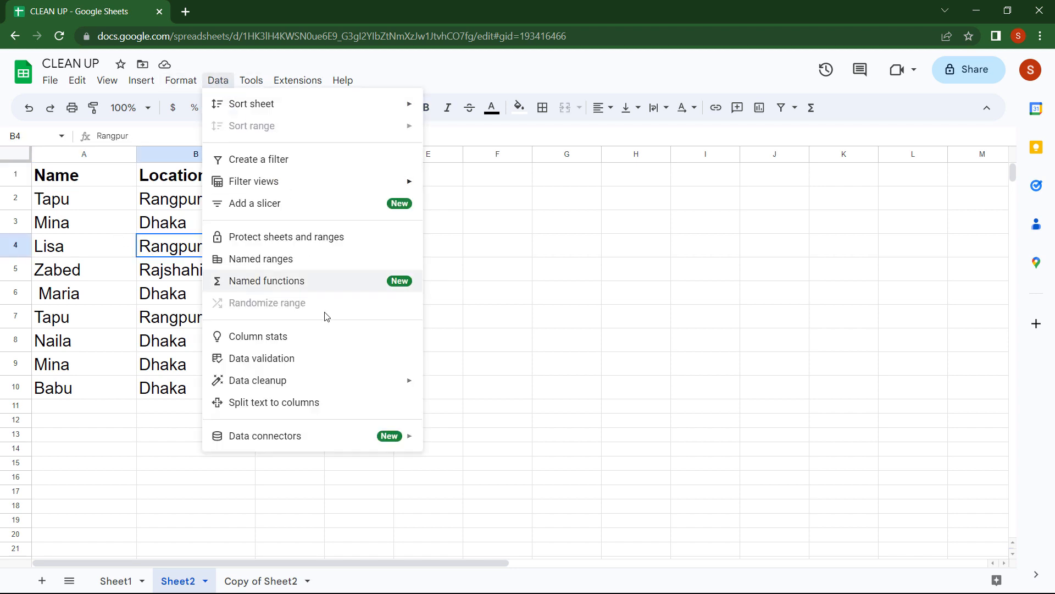
mouse_move(323, 382)
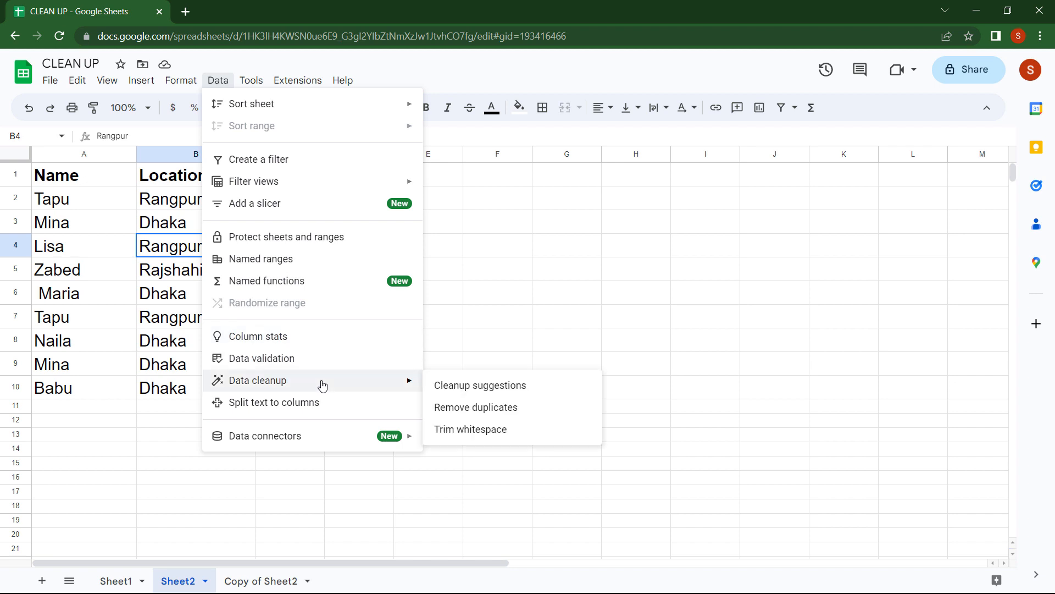
click(551, 396)
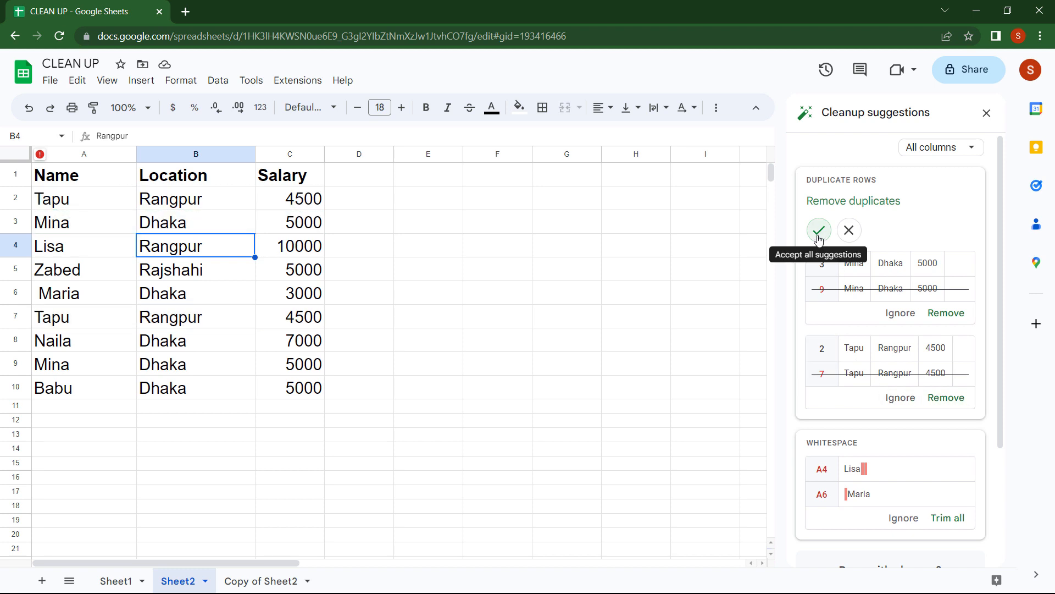
scroll(818, 239, down, 1)
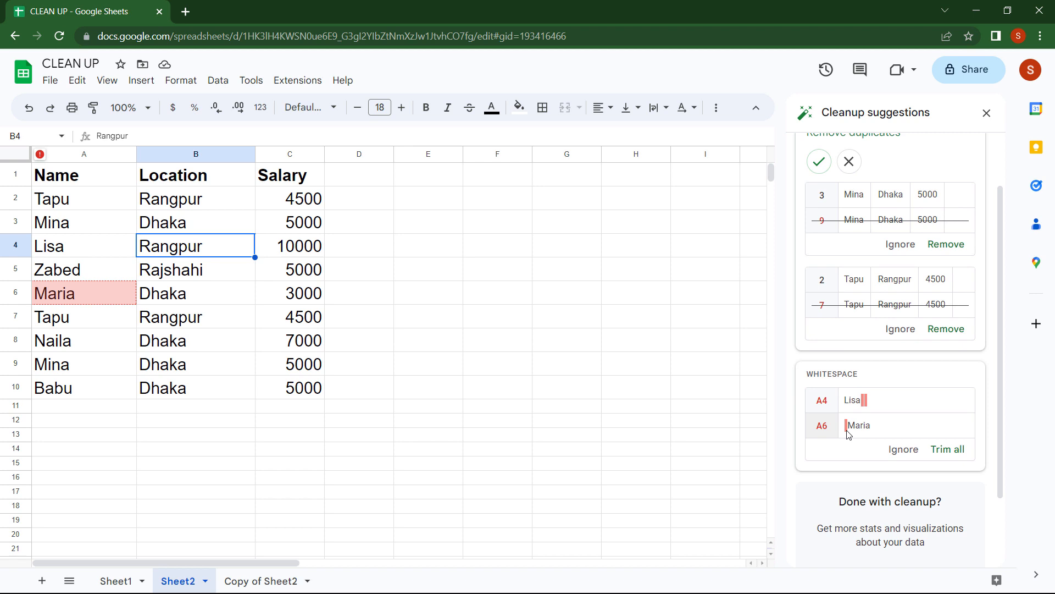
scroll(880, 428, down, 3)
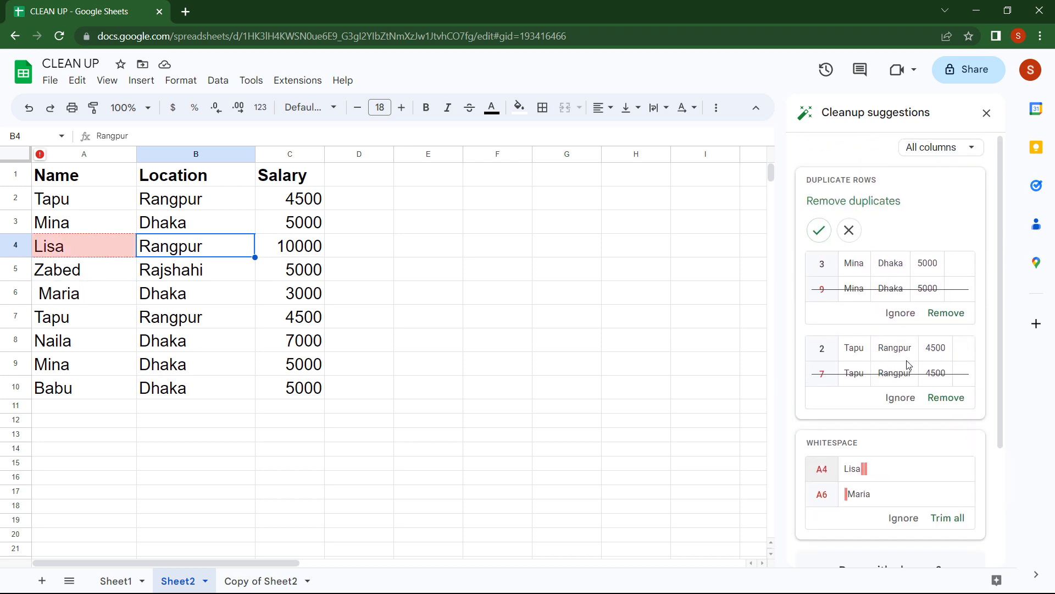
scroll(883, 456, up, 5)
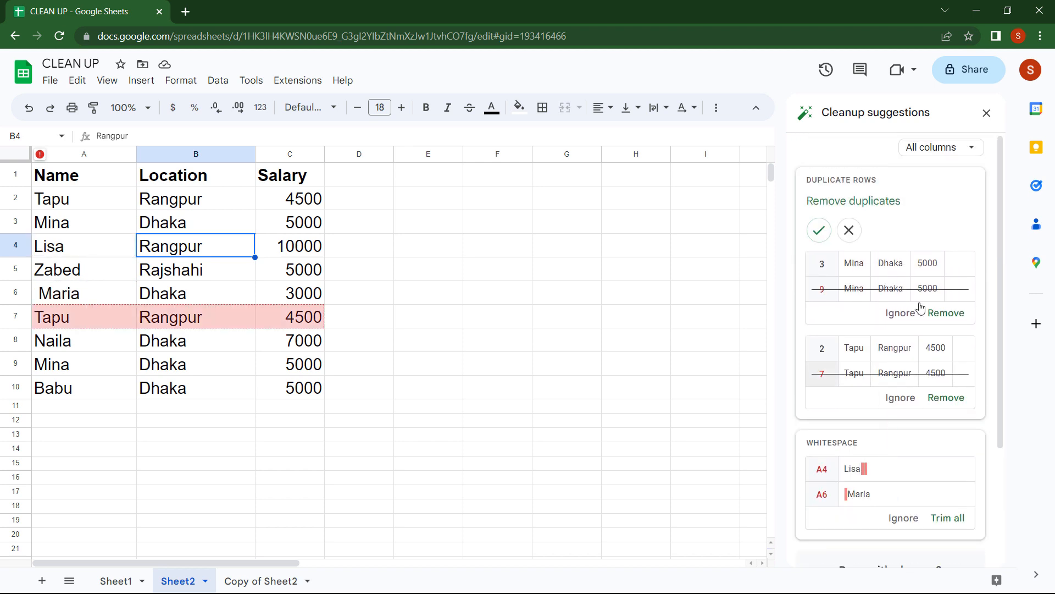
scroll(961, 220, down, 3)
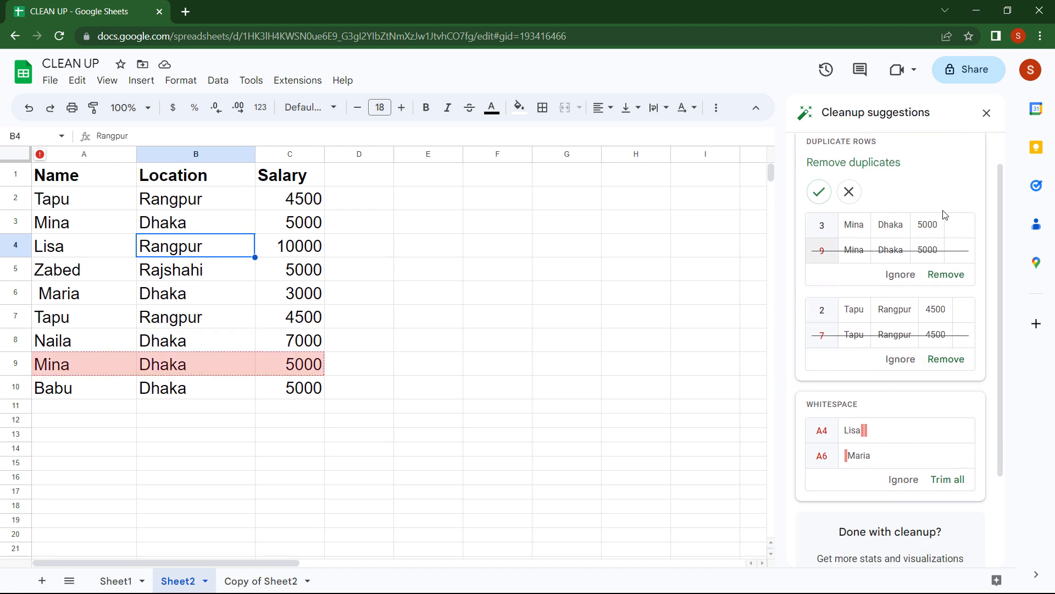
scroll(934, 220, down, 1)
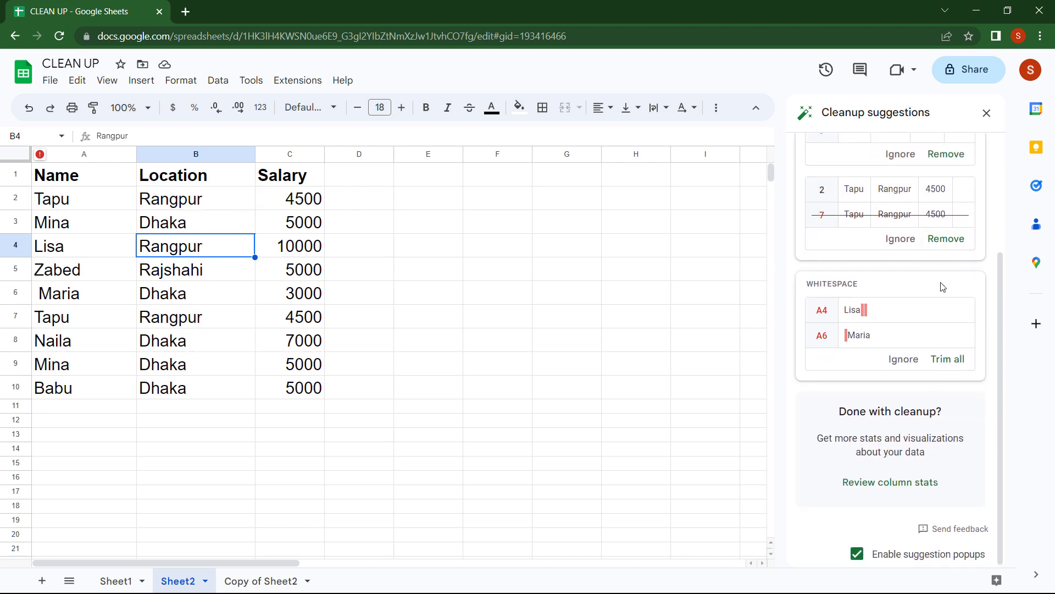
Step: Open the column stats from the cleanup suggestions and examine the Location column's count chart, value frequencies and summary figures
click(890, 482)
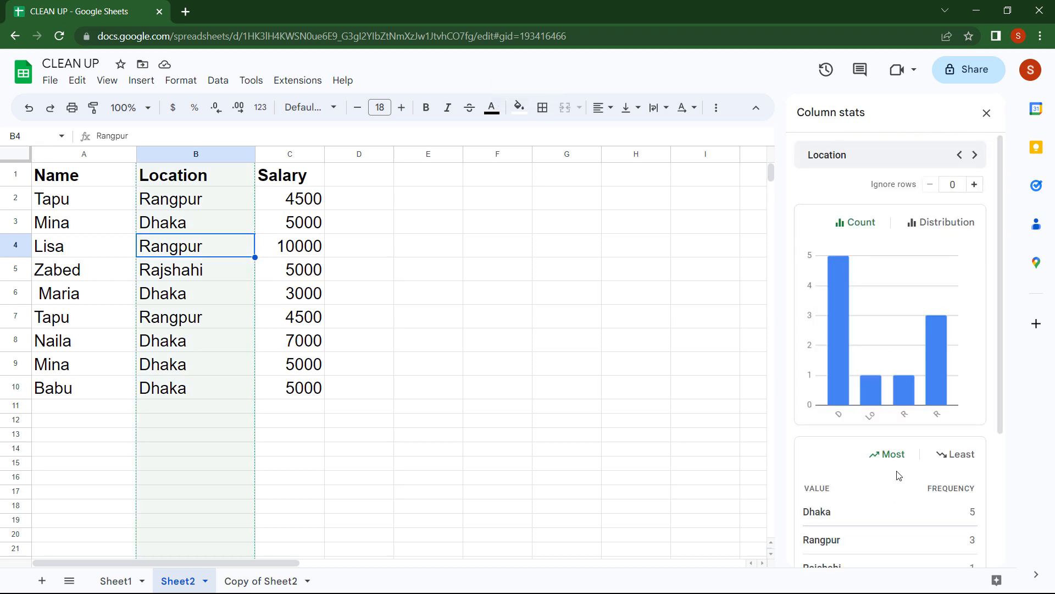
mouse_move(845, 340)
mouse_move(940, 378)
mouse_move(896, 400)
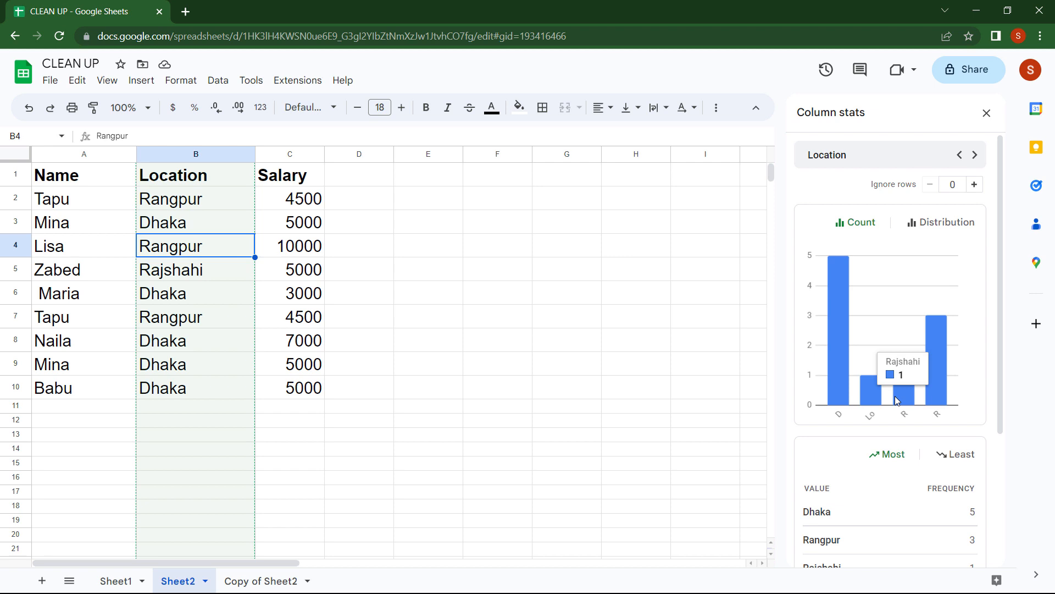
scroll(895, 396, down, 3)
mouse_move(828, 325)
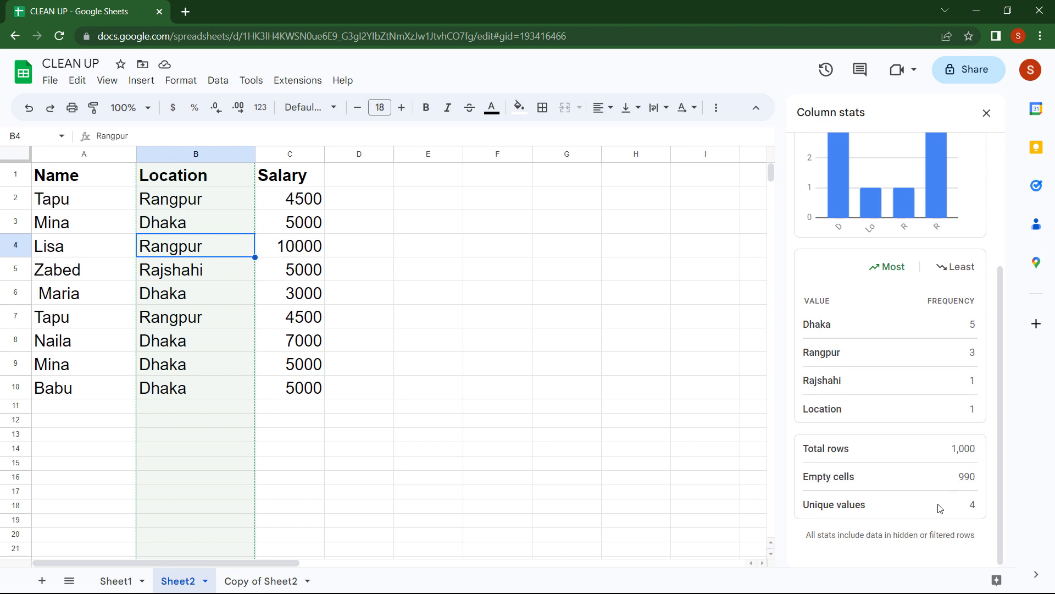
scroll(940, 505, up, 4)
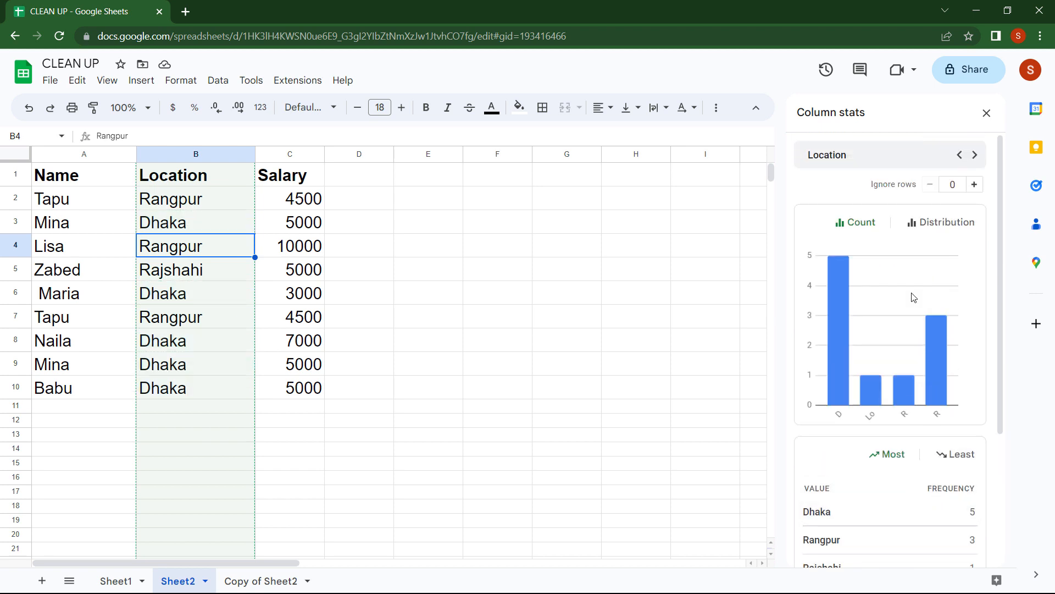
Step: Switch the column stats to the Salary column and examine its chart, frequencies, sum, average, median, minimum and maximum
click(975, 155)
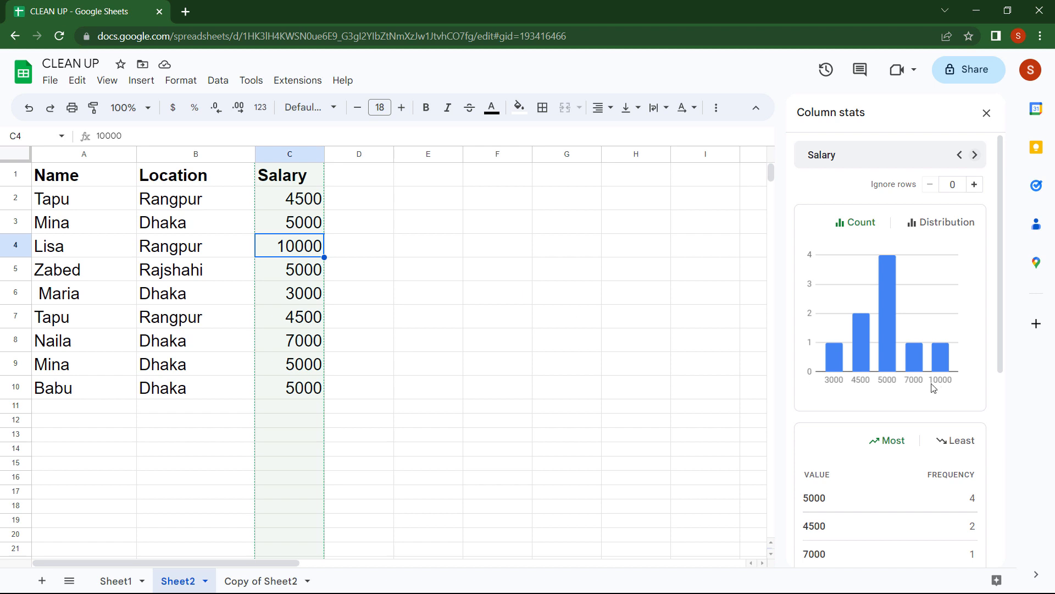
mouse_move(887, 364)
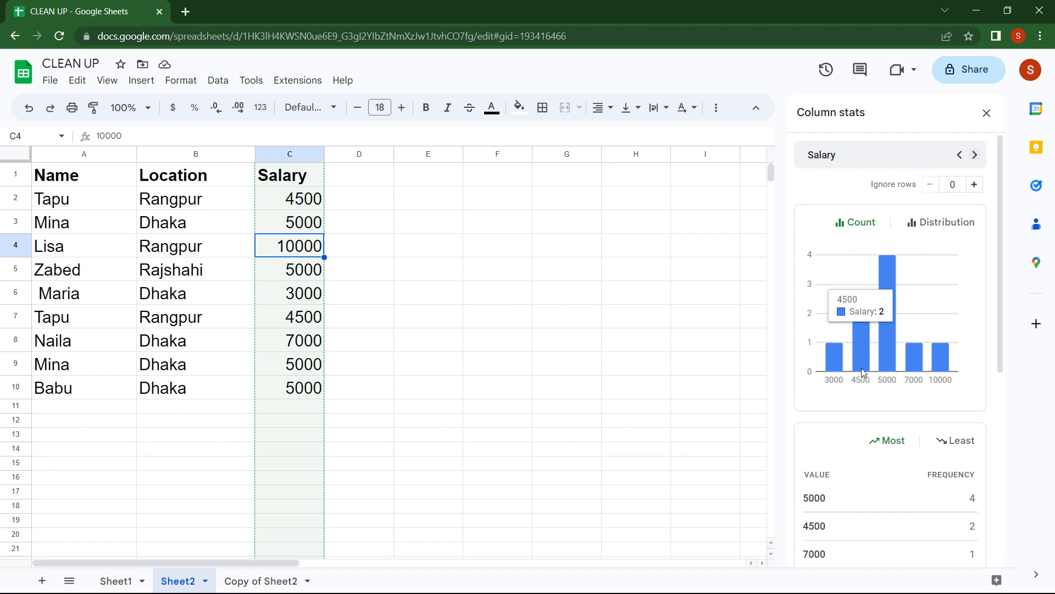
mouse_move(838, 369)
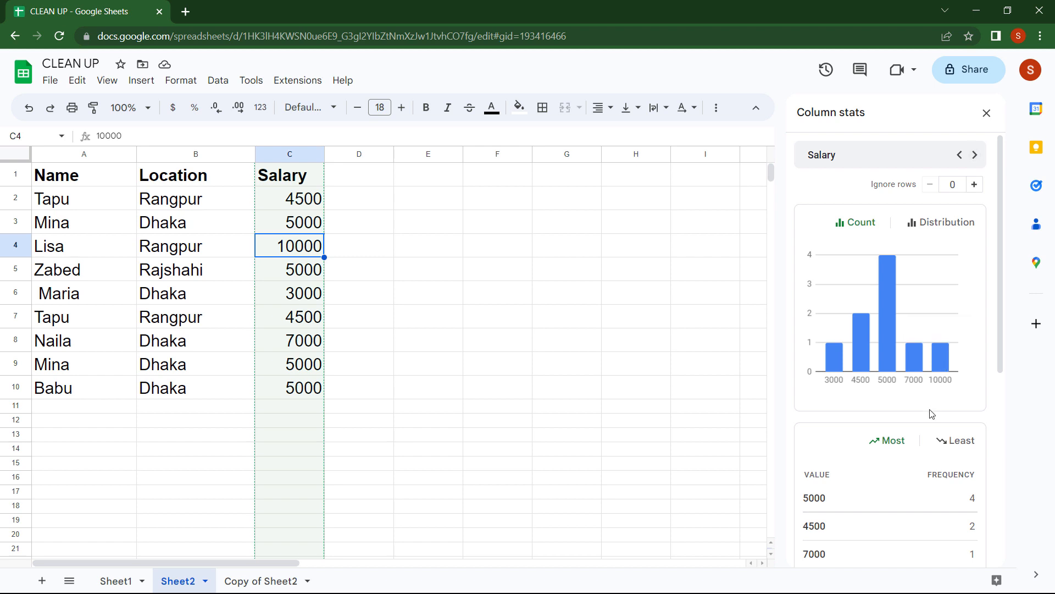
scroll(885, 432, down, 1)
scroll(885, 431, down, 2)
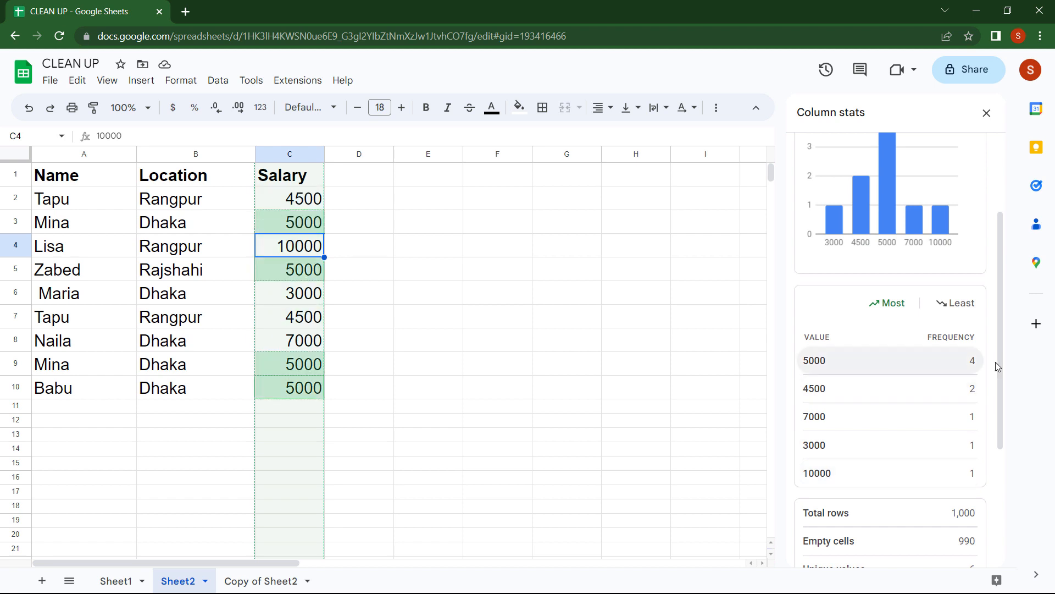
scroll(956, 418, down, 3)
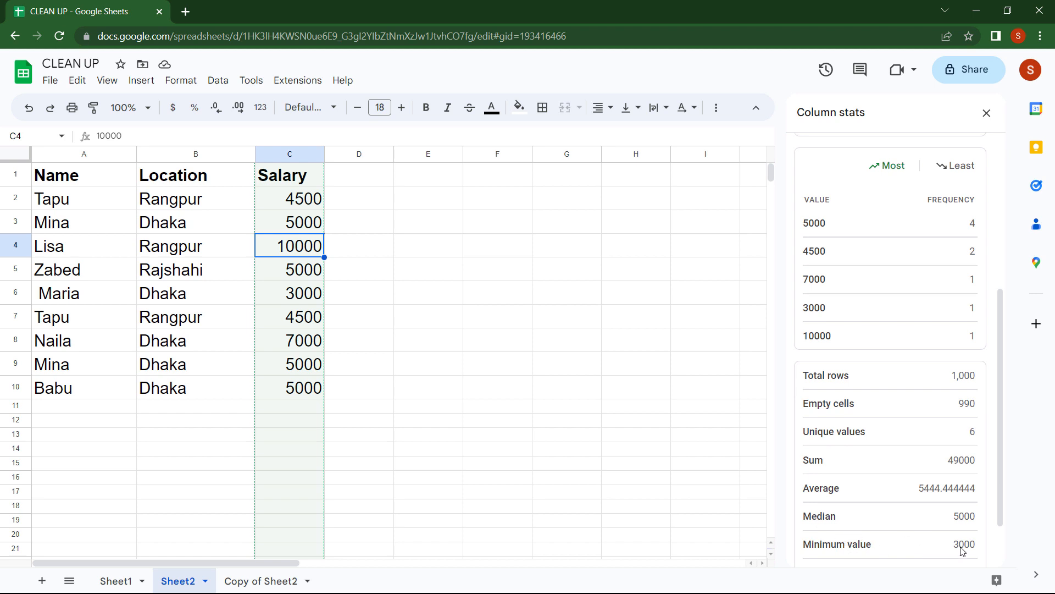
scroll(928, 520, down, 2)
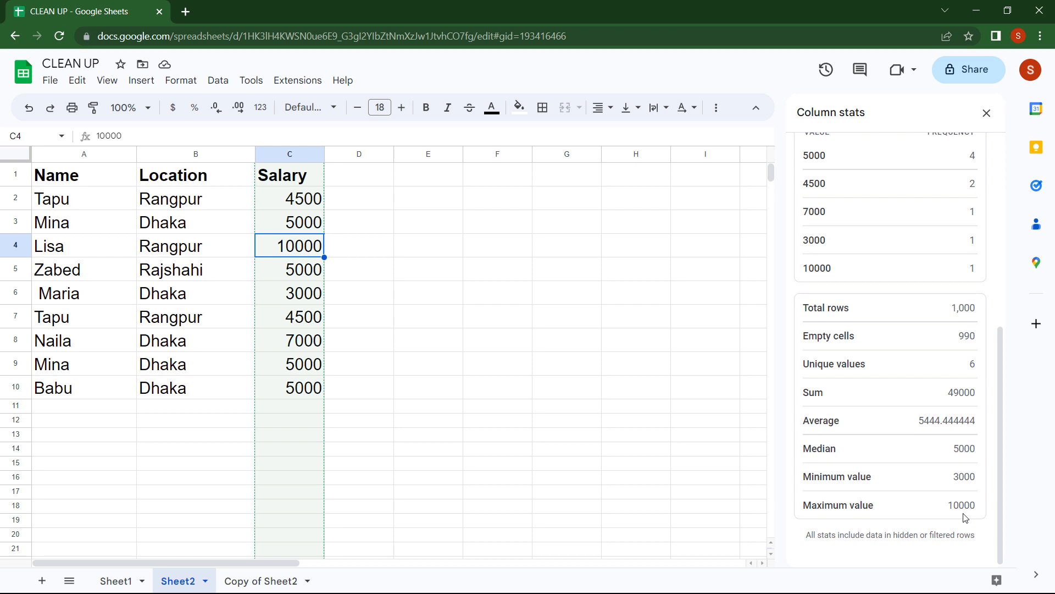
scroll(890, 484, up, 6)
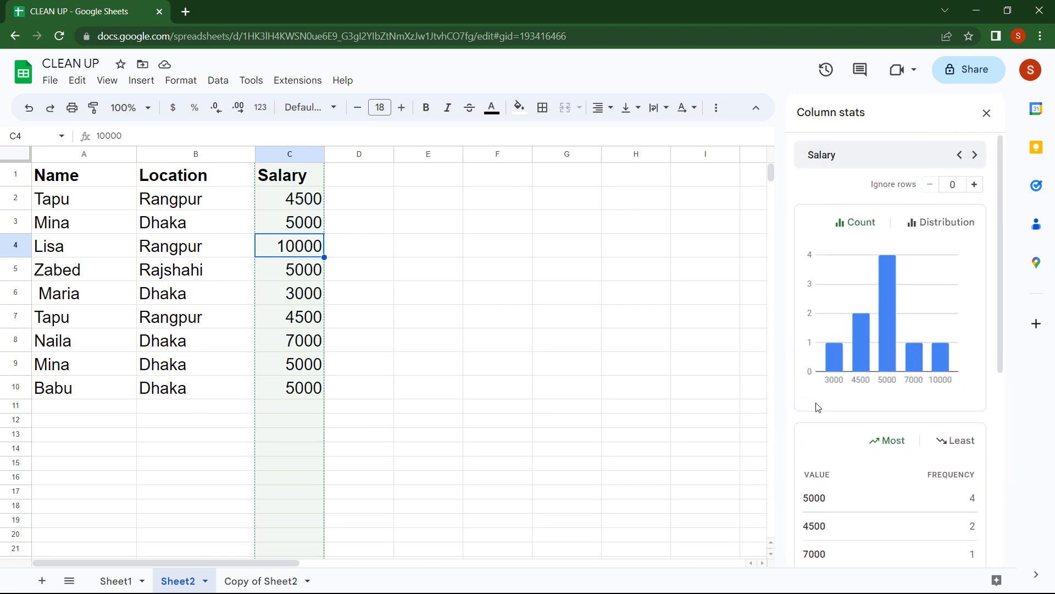
Step: Go through the column stats of the neighbouring columns and examine the Name column's chart and value frequencies
click(976, 155)
click(975, 155)
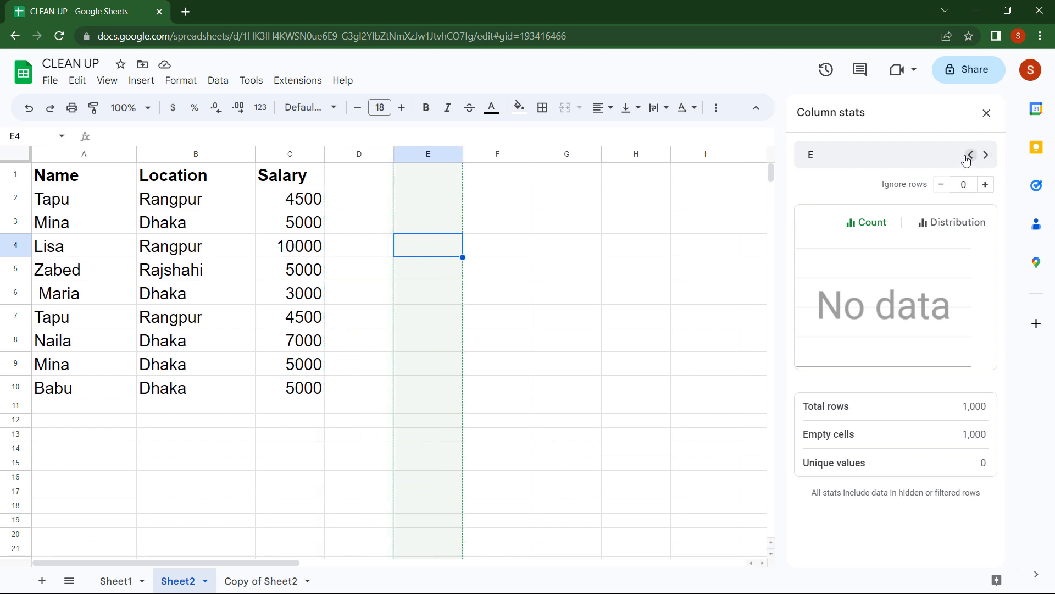
click(961, 154)
click(961, 155)
click(960, 155)
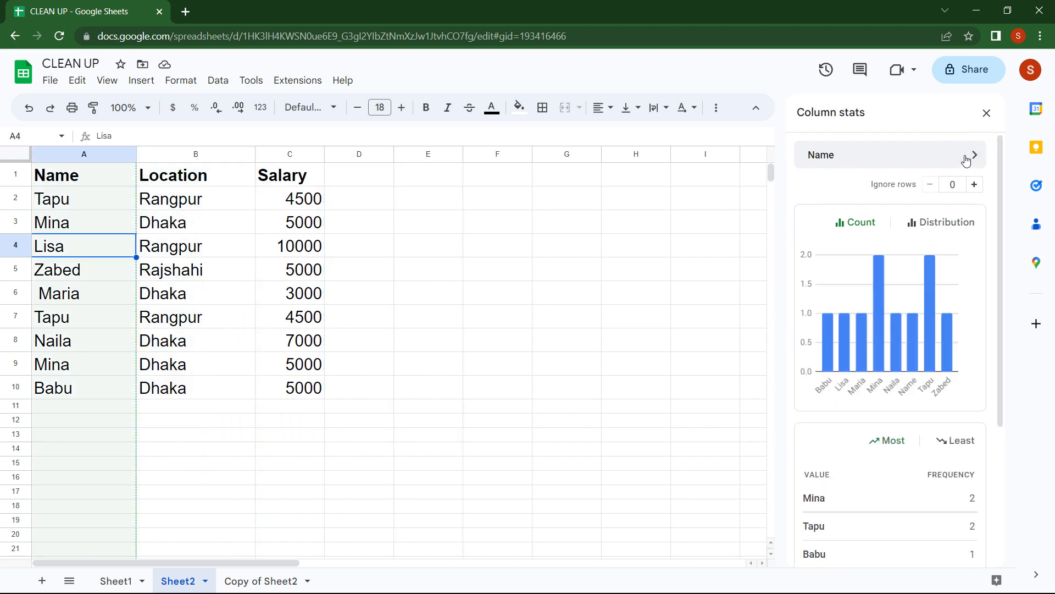
scroll(873, 428, down, 3)
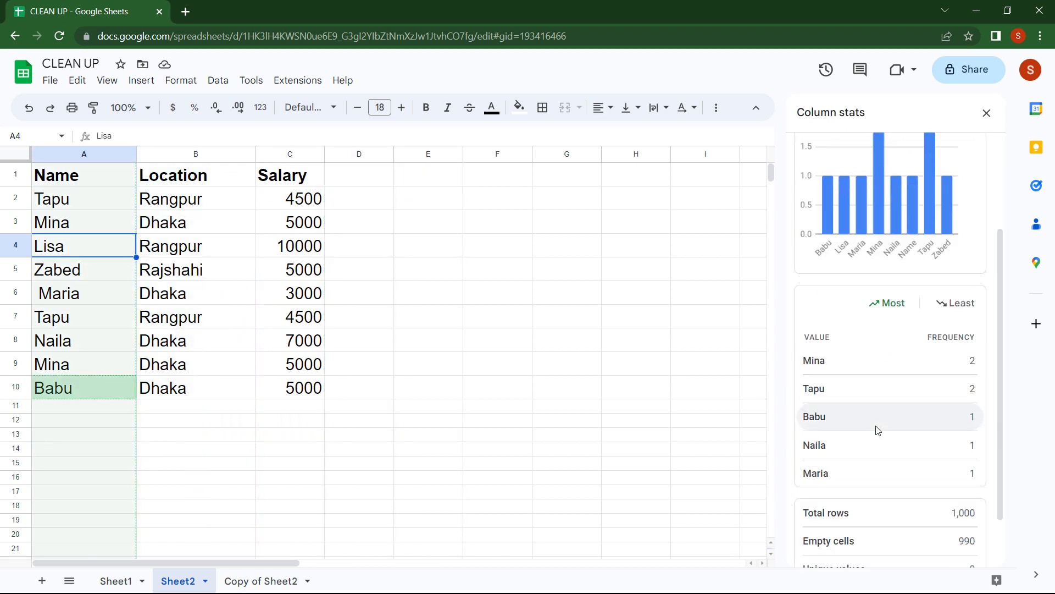
scroll(941, 220, up, 1)
scroll(941, 219, up, 2)
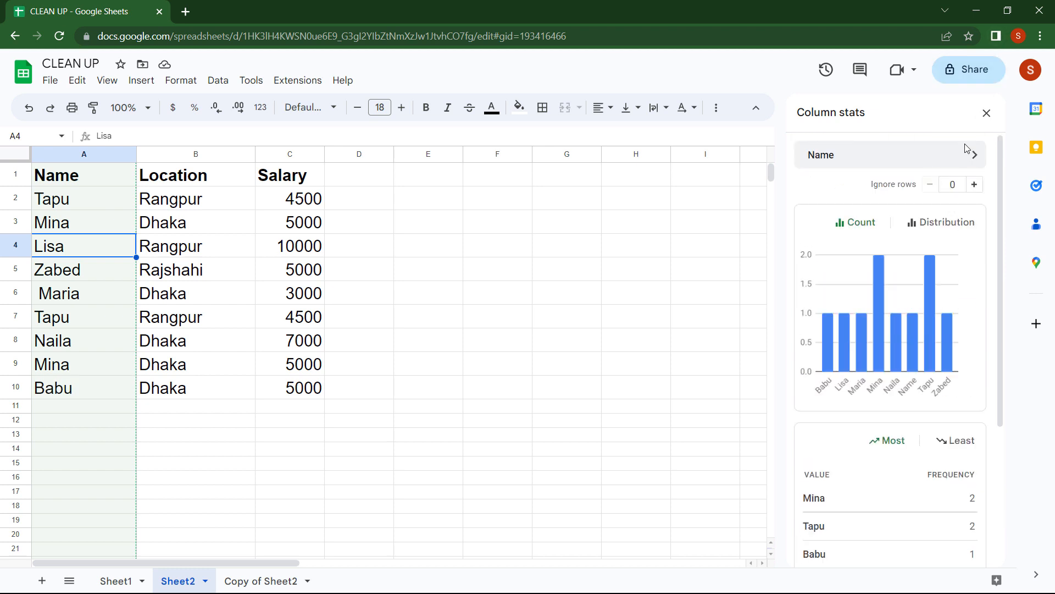
Step: Close the column stats and accept all duplicate-row removal suggestions for Sheet2
click(987, 113)
scroll(929, 314, up, 2)
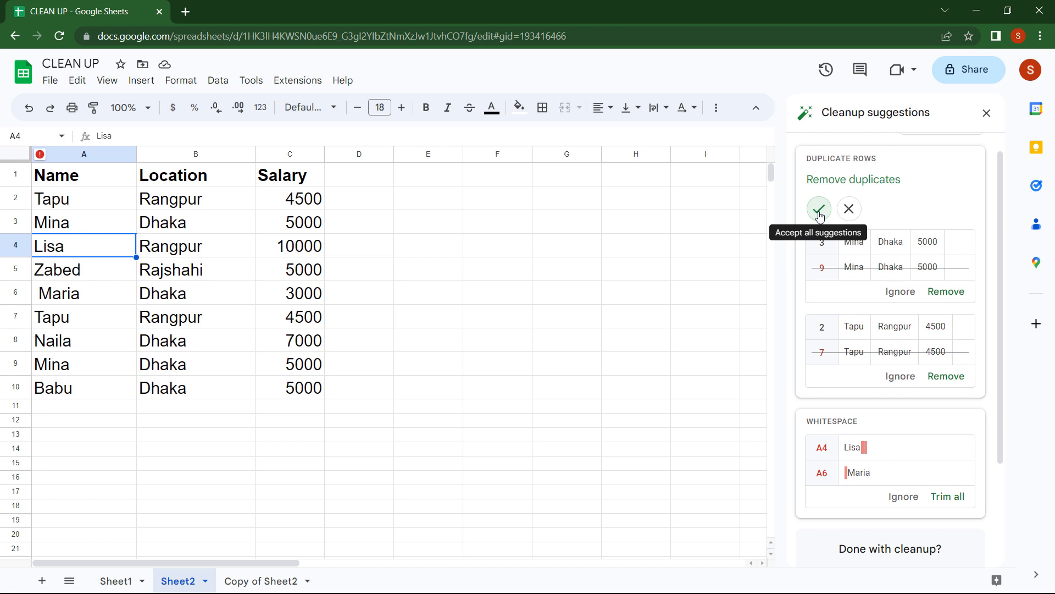
click(819, 209)
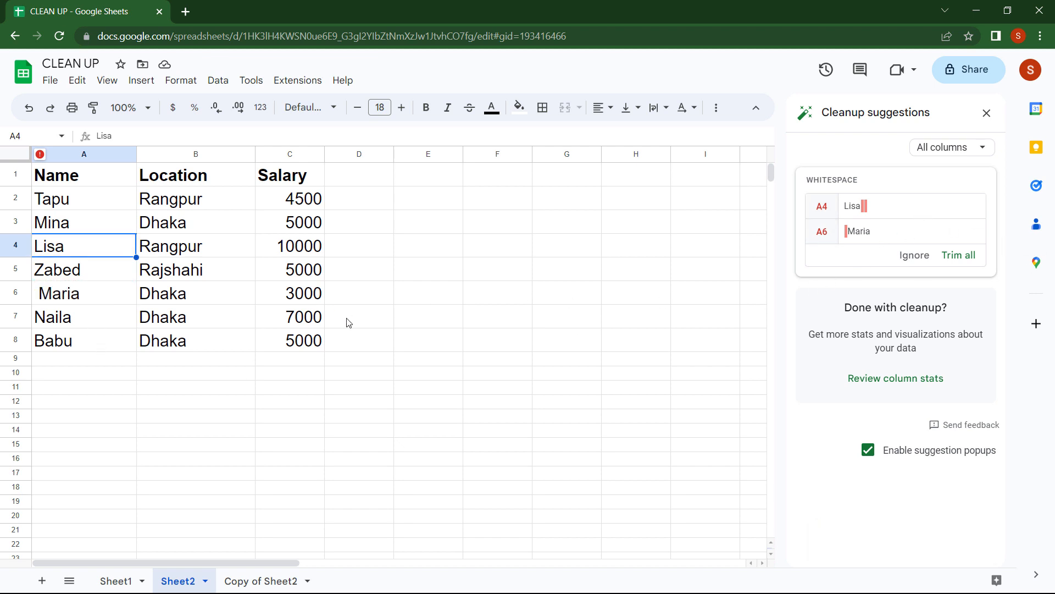
Step: Remove duplicates from the range B1:D10 on the Copy of Sheet2 sheet, analyzing columns B, C and D
click(252, 582)
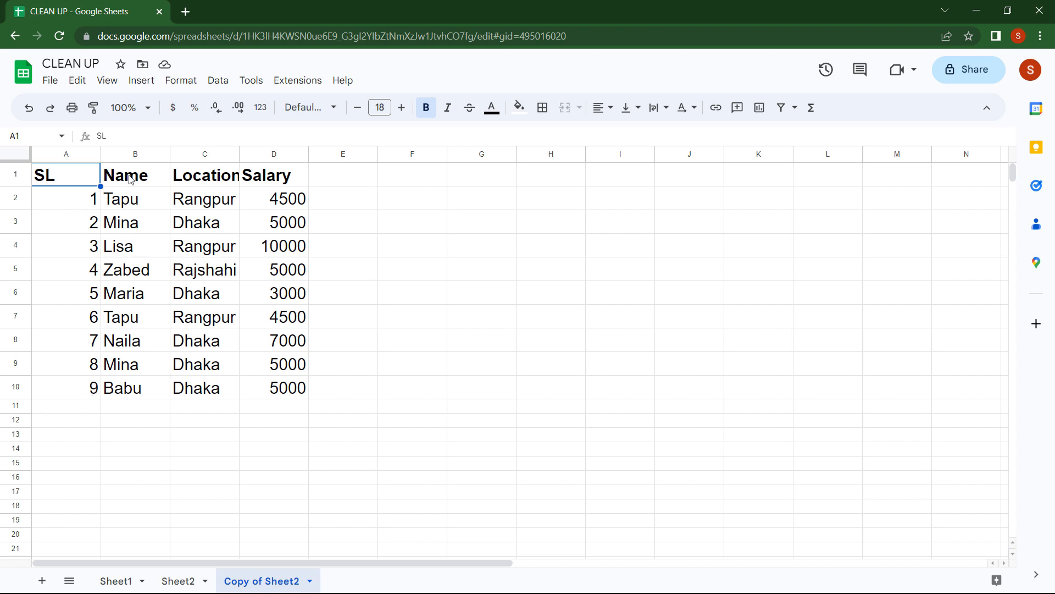
drag(131, 180, 295, 397)
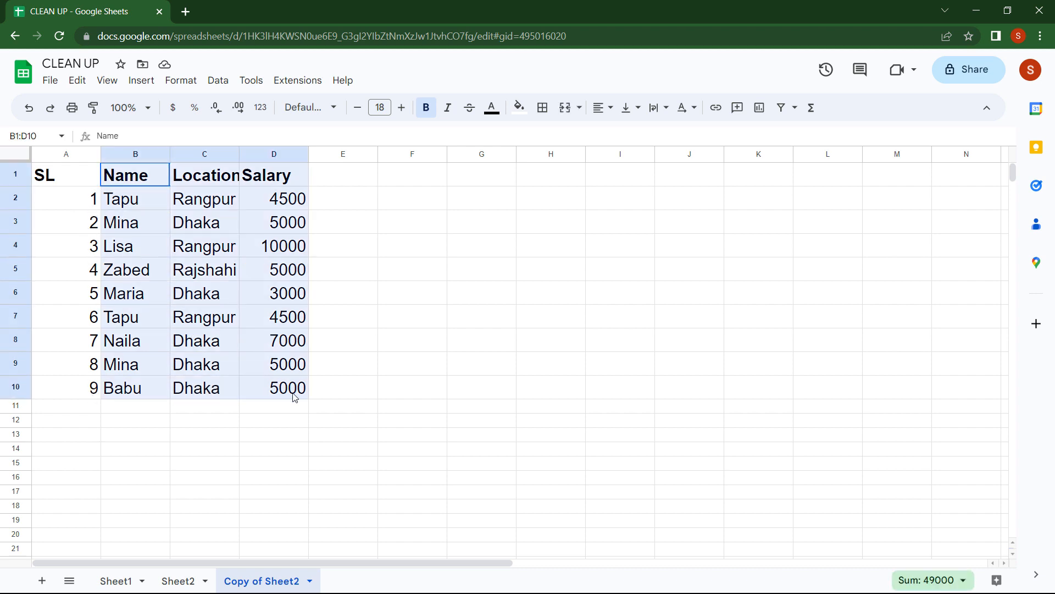
click(219, 81)
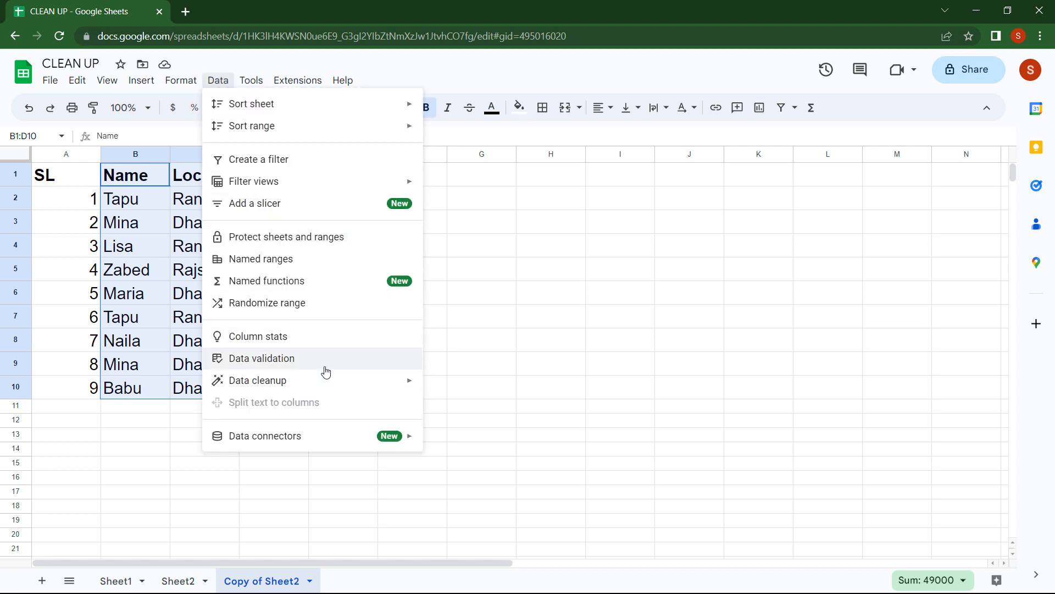
mouse_move(325, 379)
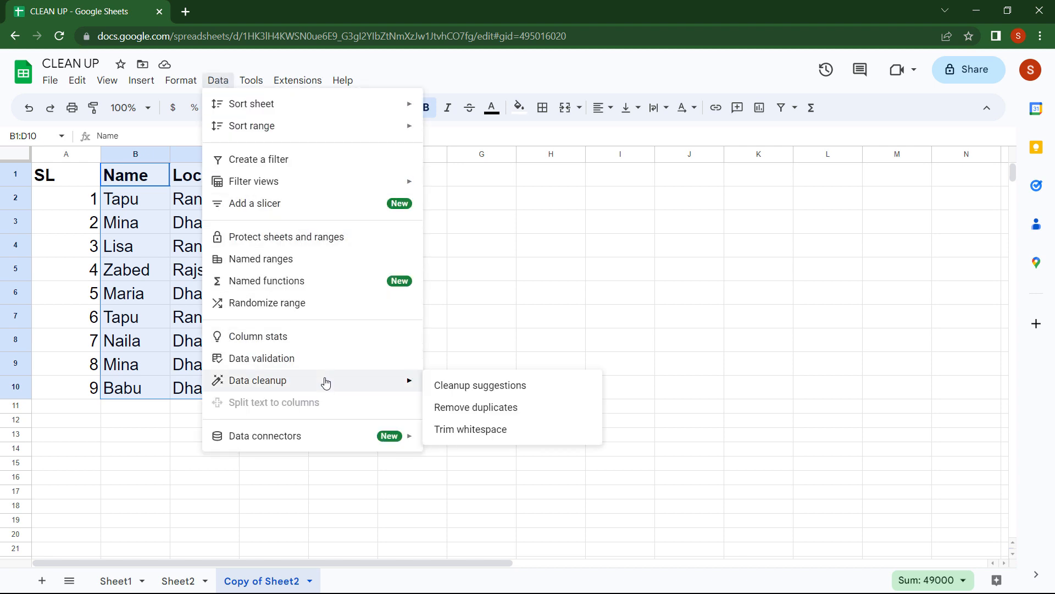
click(522, 413)
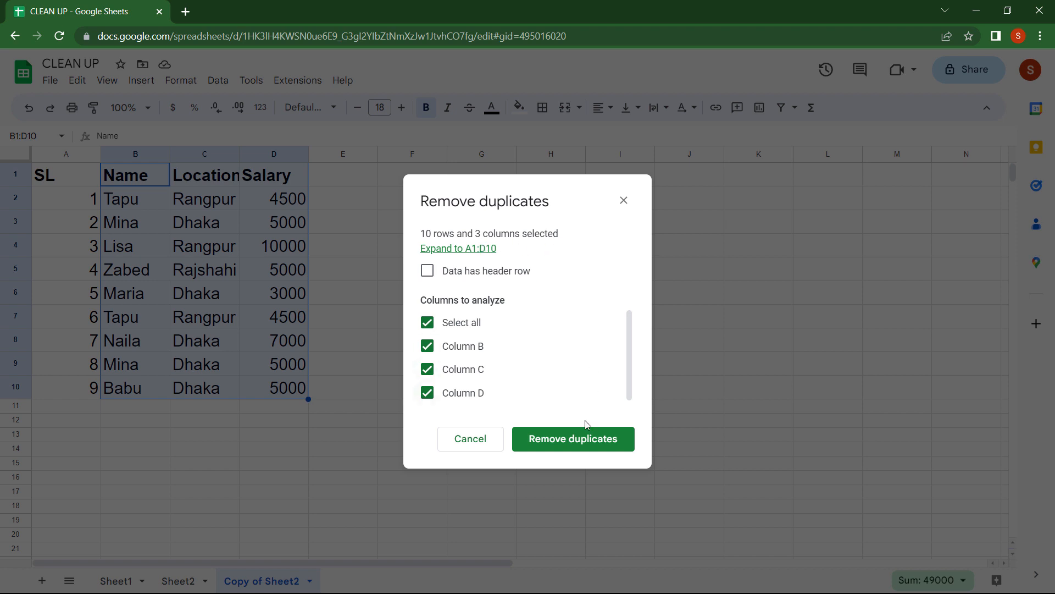
click(581, 450)
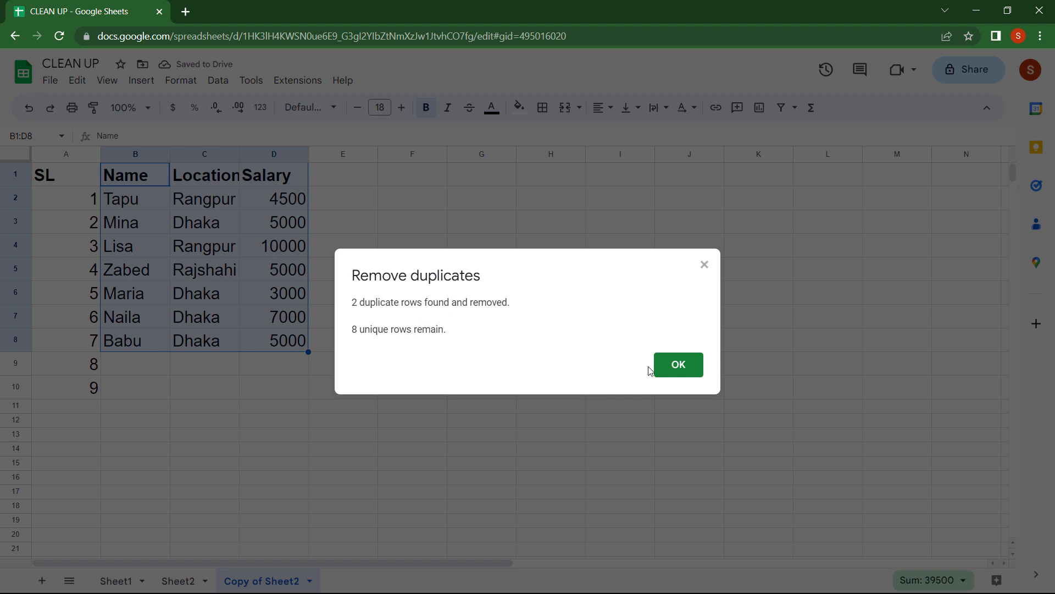
click(676, 368)
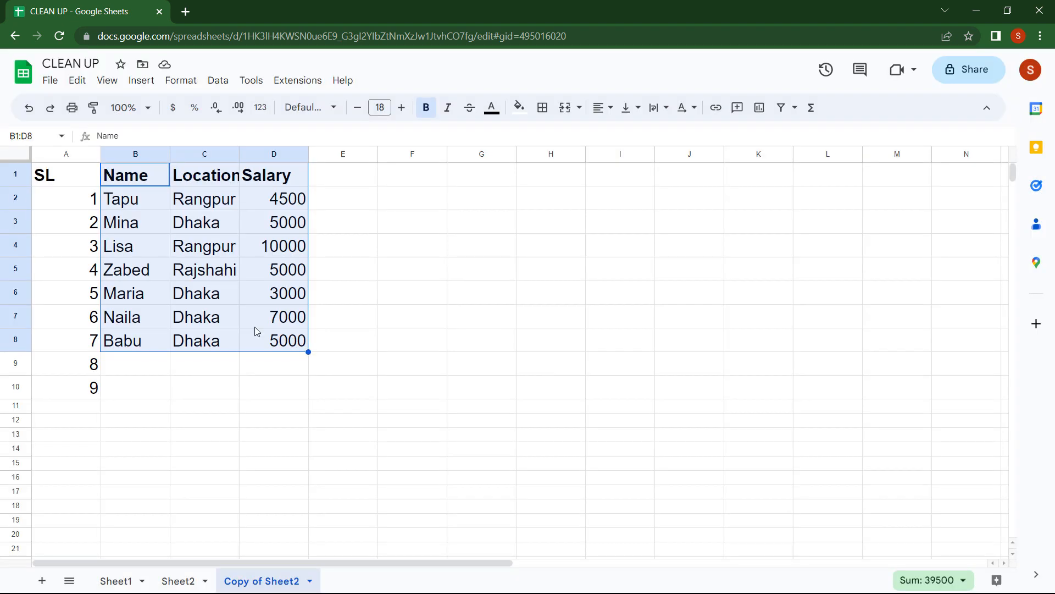
Step: Inspect the range B9:D10 next to the last SL numbers and the remaining data rows above it
click(108, 397)
drag(113, 358, 300, 400)
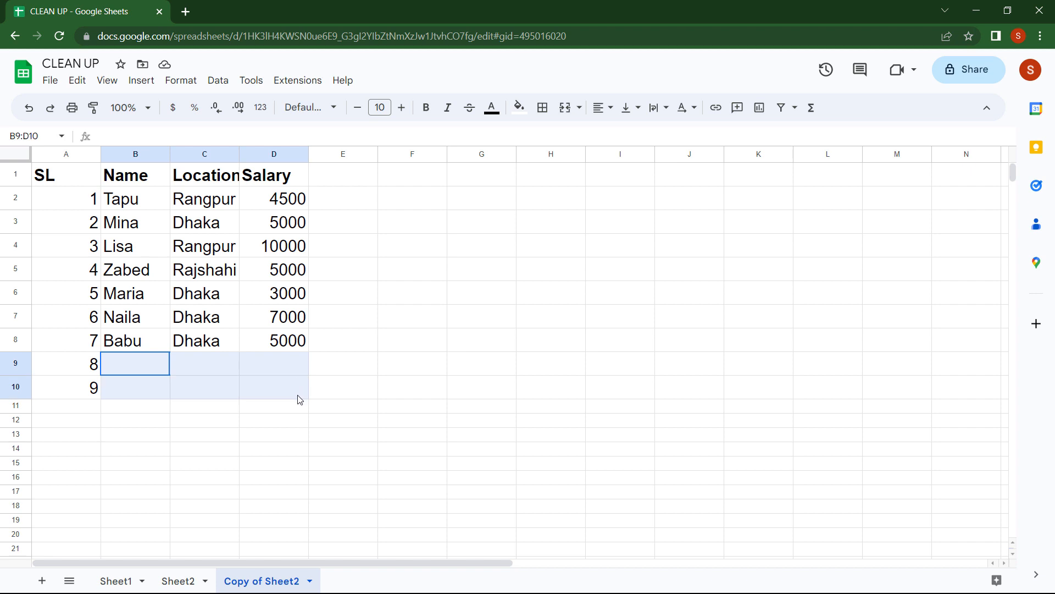
click(344, 395)
click(106, 229)
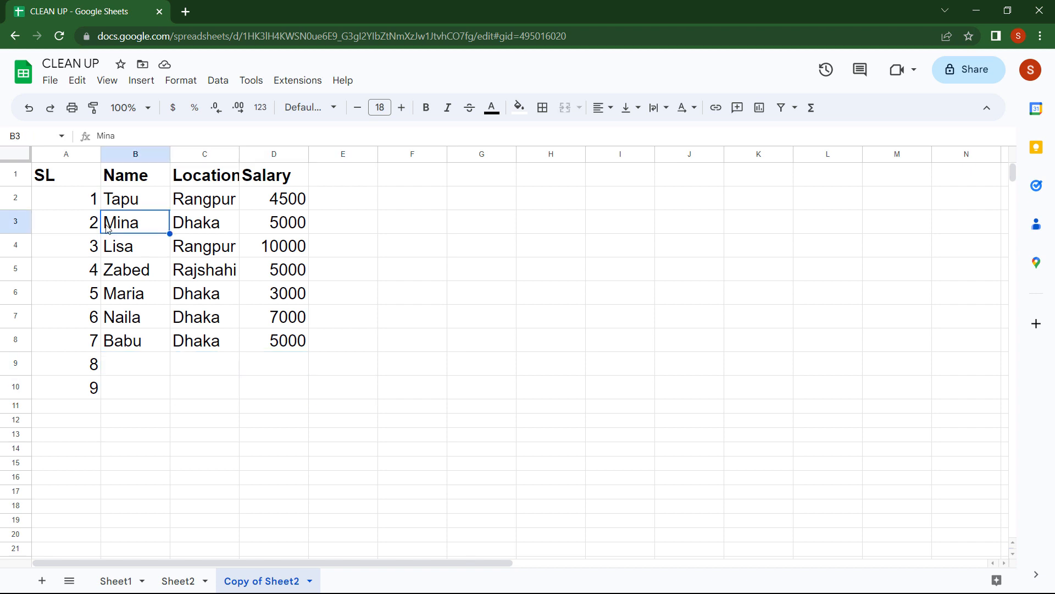
Step: Insert extra spaces before the name in cell B3 and before the last letter of the name in B4
double_click(108, 229)
click(105, 222)
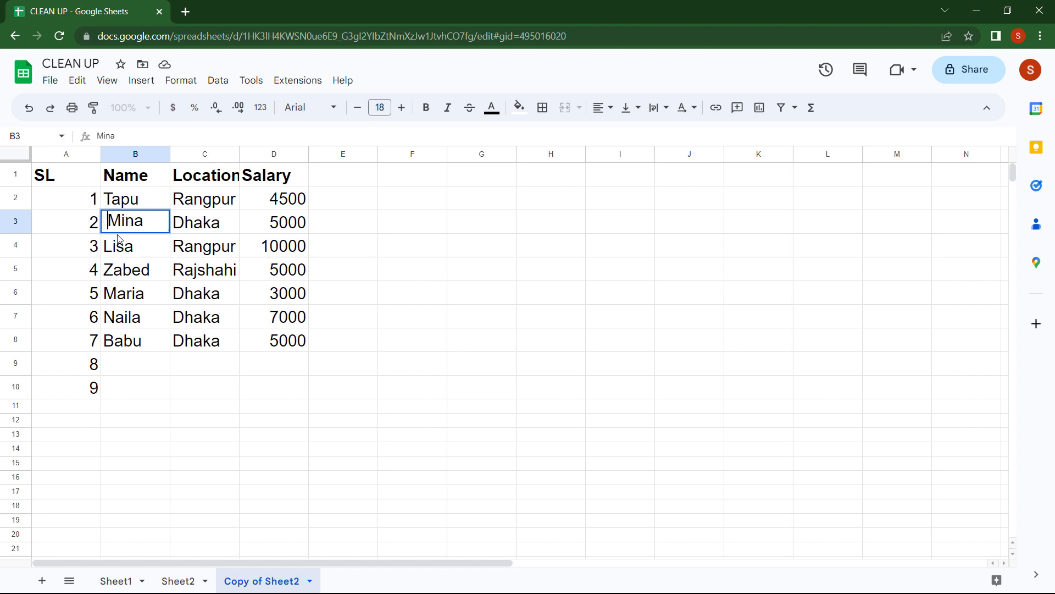
click(128, 247)
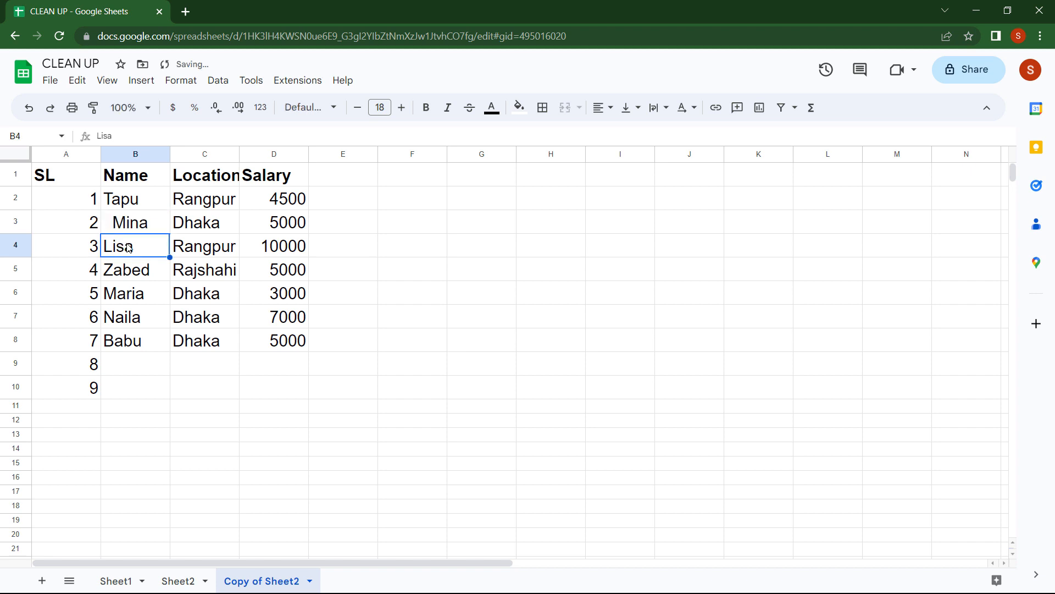
double_click(128, 247)
click(128, 248)
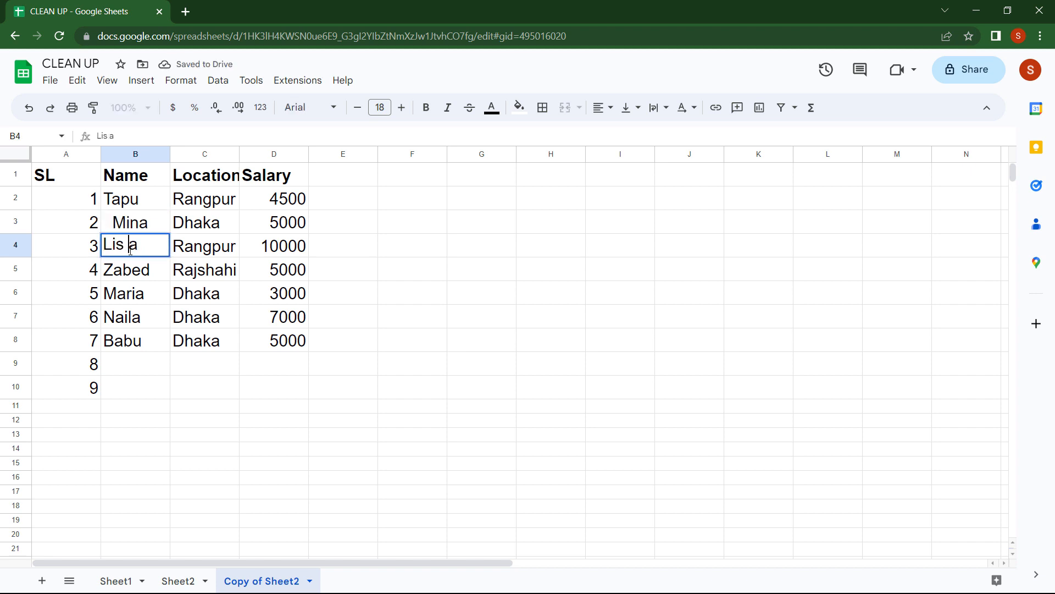
Step: Add extra spaces after the name in cell B5 and before the name in cell B6
double_click(150, 275)
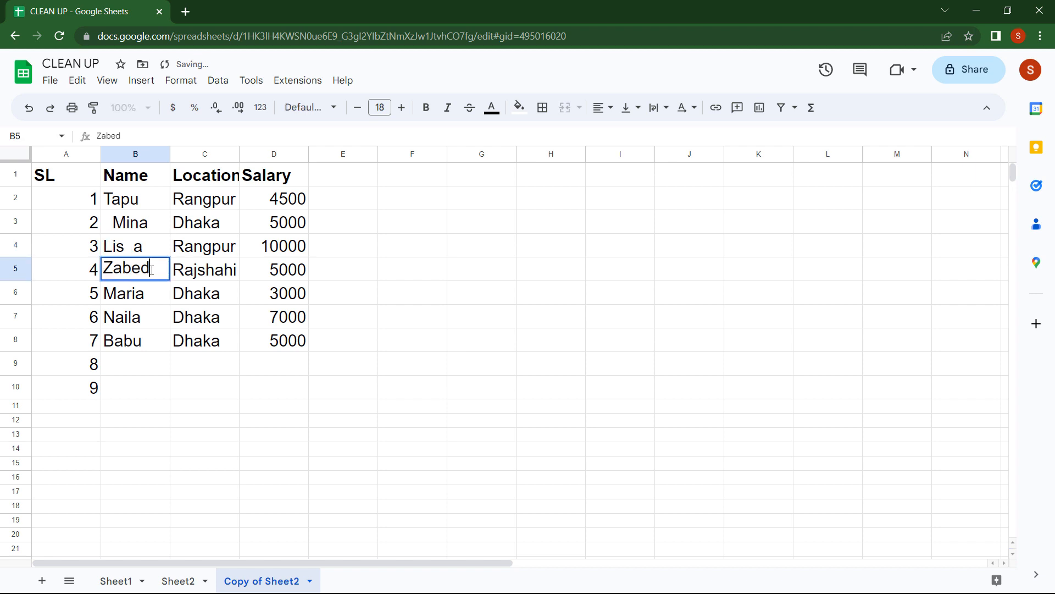
click(143, 299)
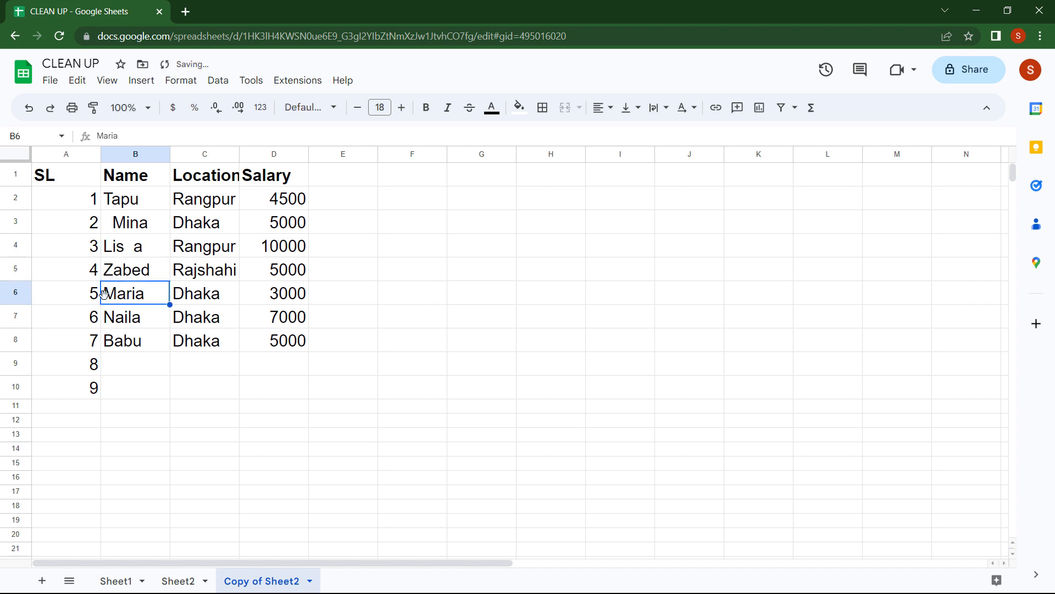
double_click(107, 295)
click(107, 295)
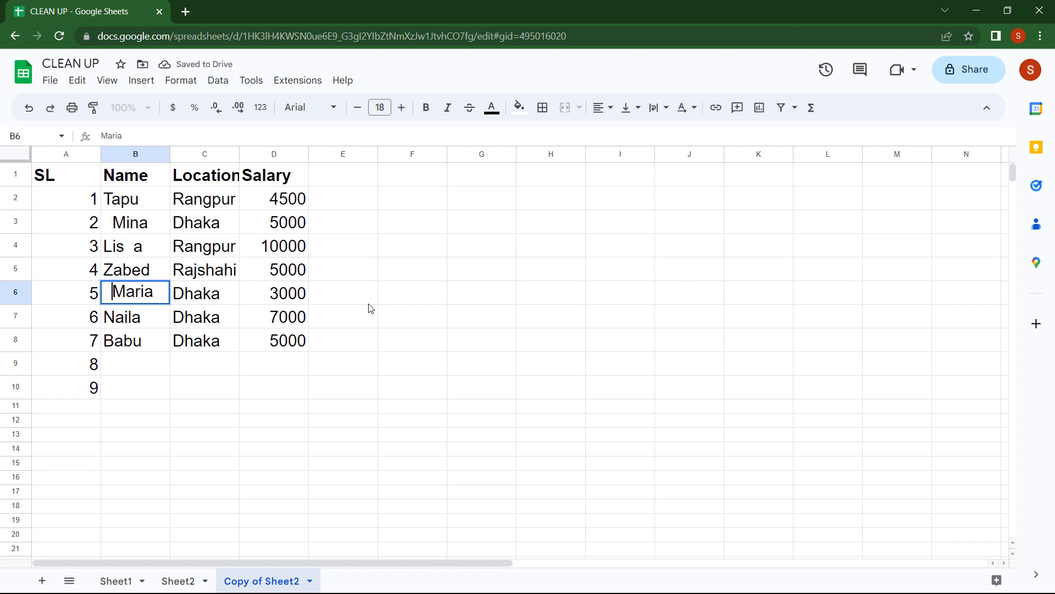
click(413, 311)
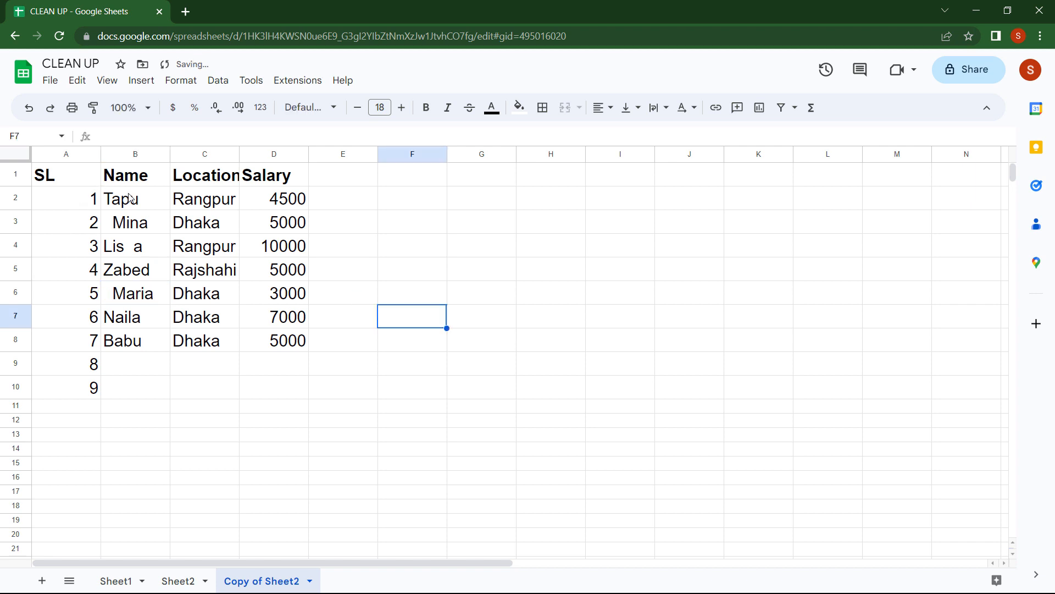
Step: Trim whitespace from the range B1:D8 and dismiss the result message
drag(123, 175, 266, 349)
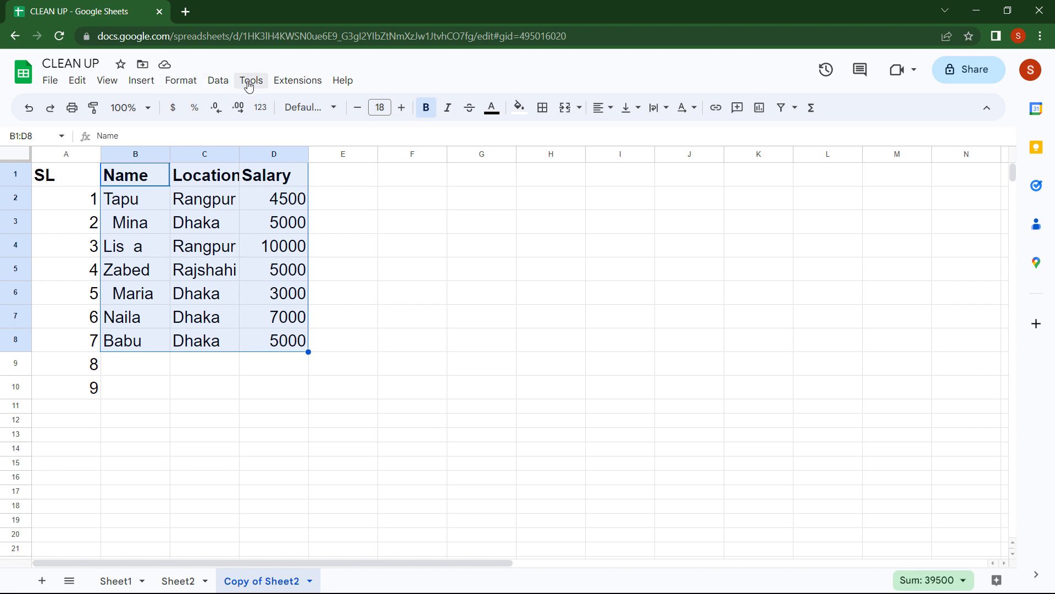
click(225, 83)
mouse_move(303, 391)
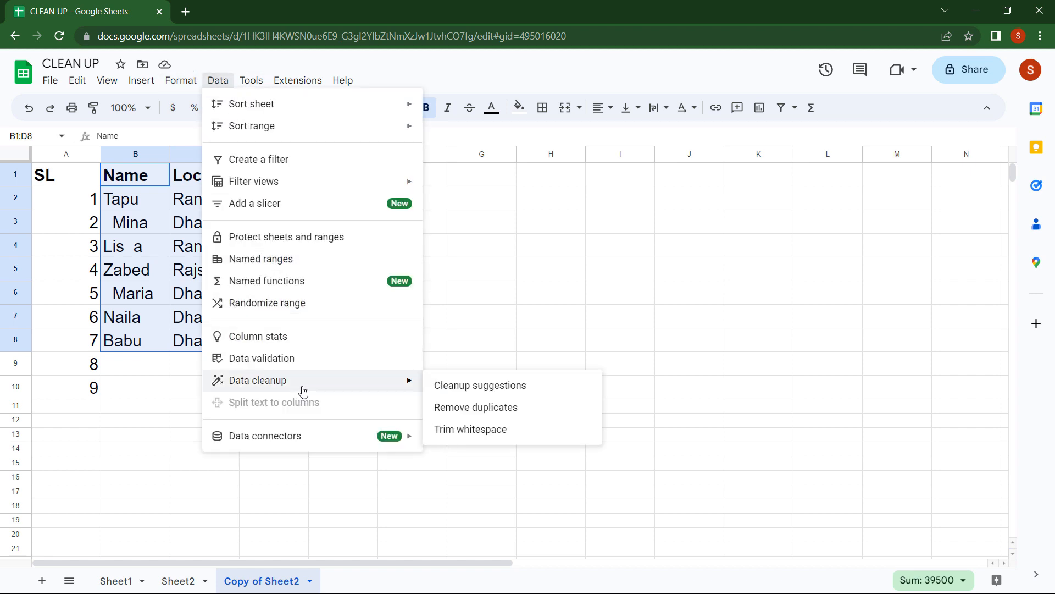
click(499, 434)
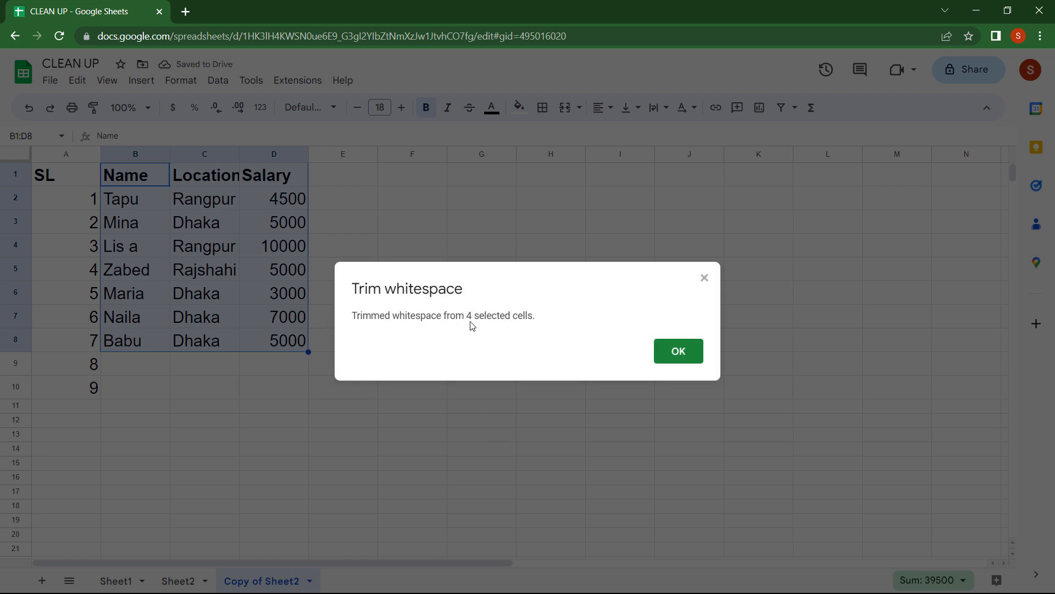
click(672, 354)
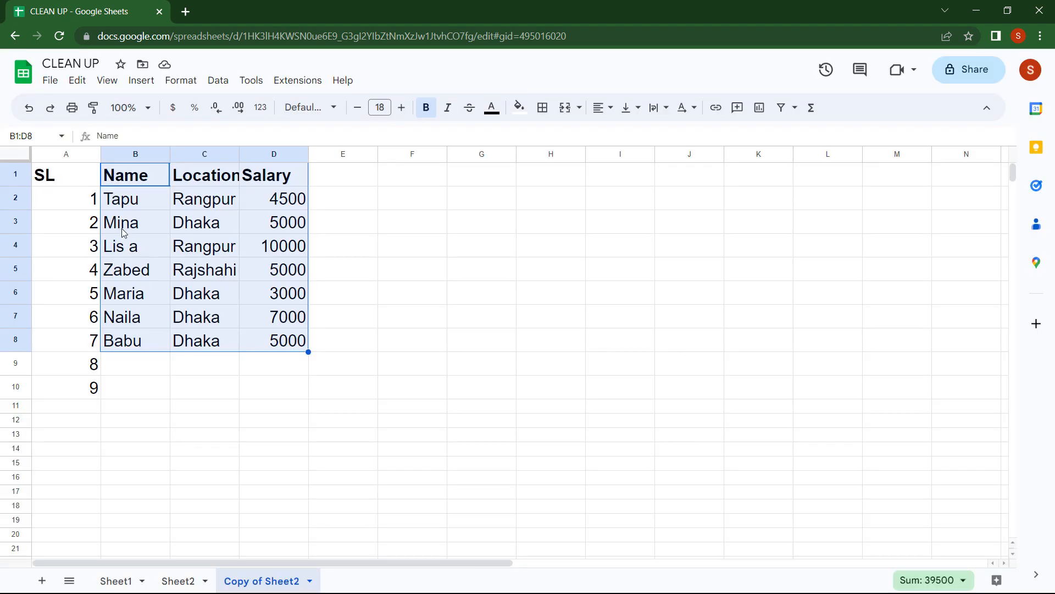
Step: Delete the remaining space inside the name in cell B4
click(126, 250)
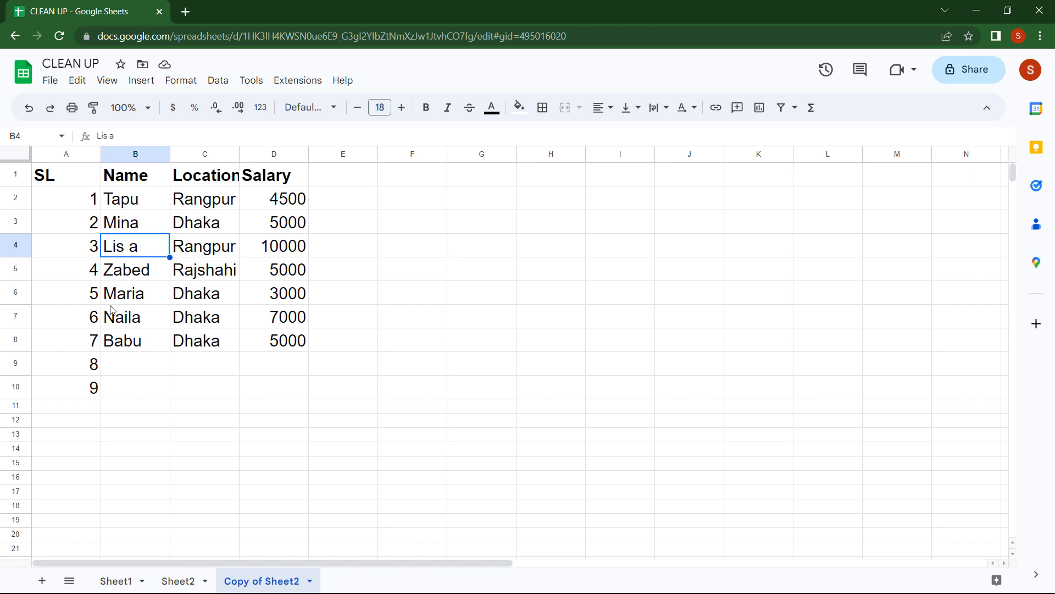
double_click(130, 246)
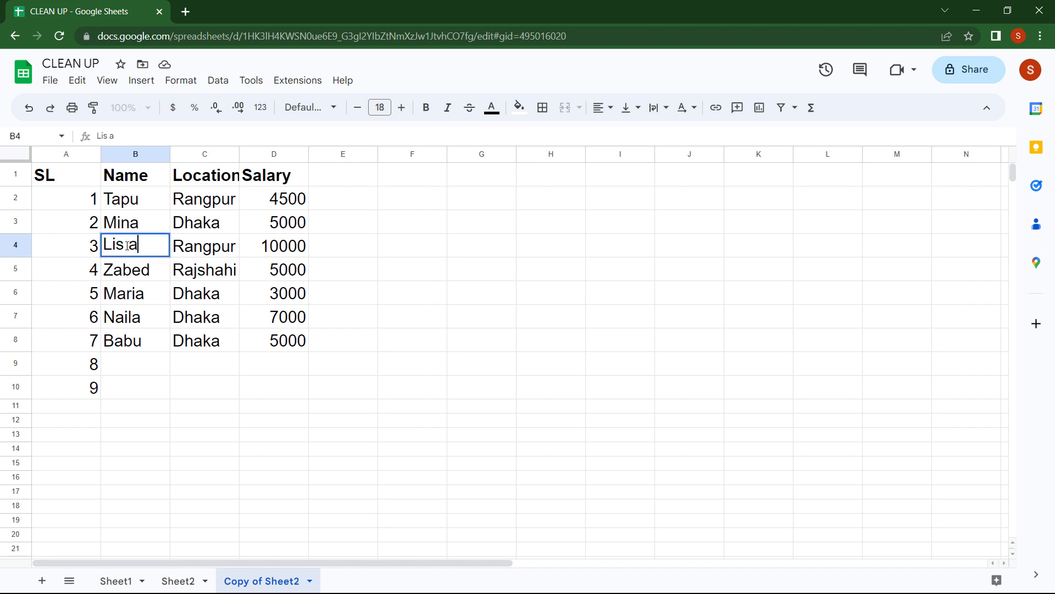
click(129, 250)
key(Delete)
click(104, 369)
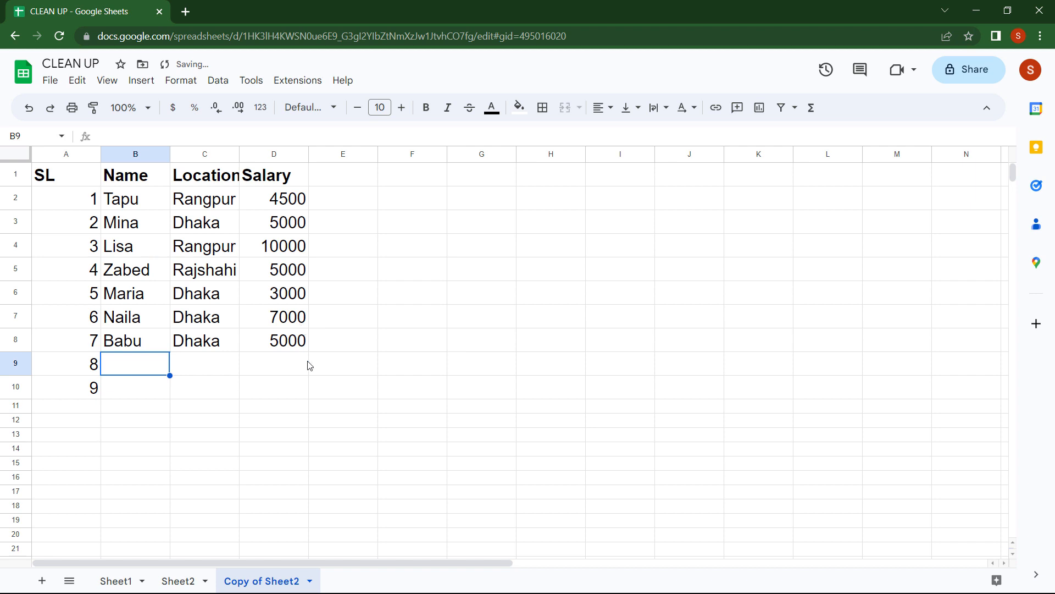